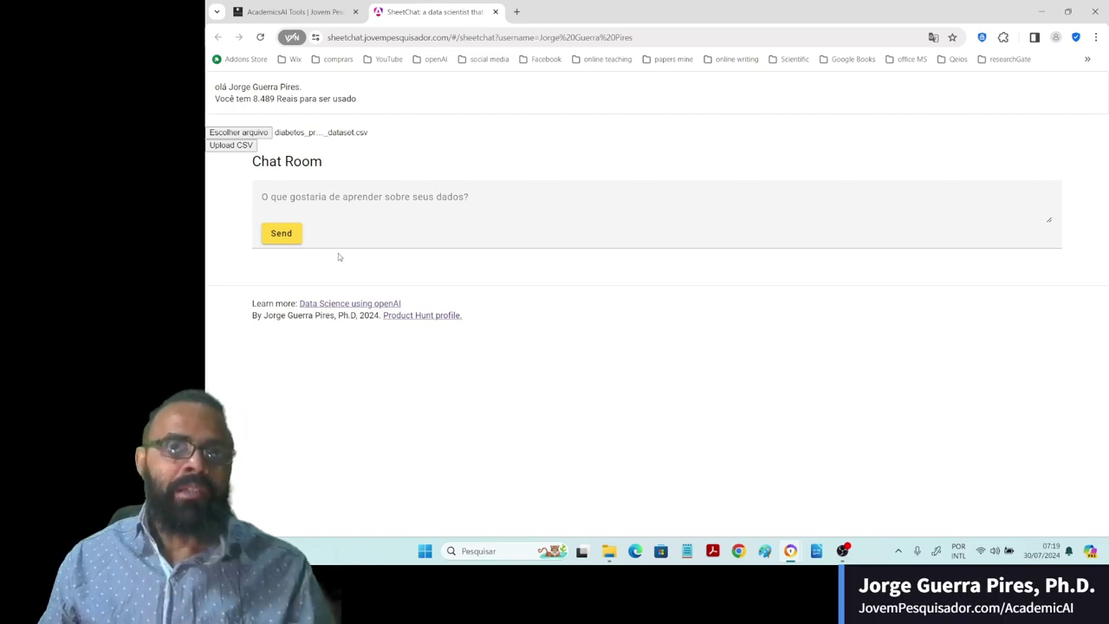
- Start typing the question 'Poderia explicar o banco de dados?' in the Chat Room box
click(343, 202)
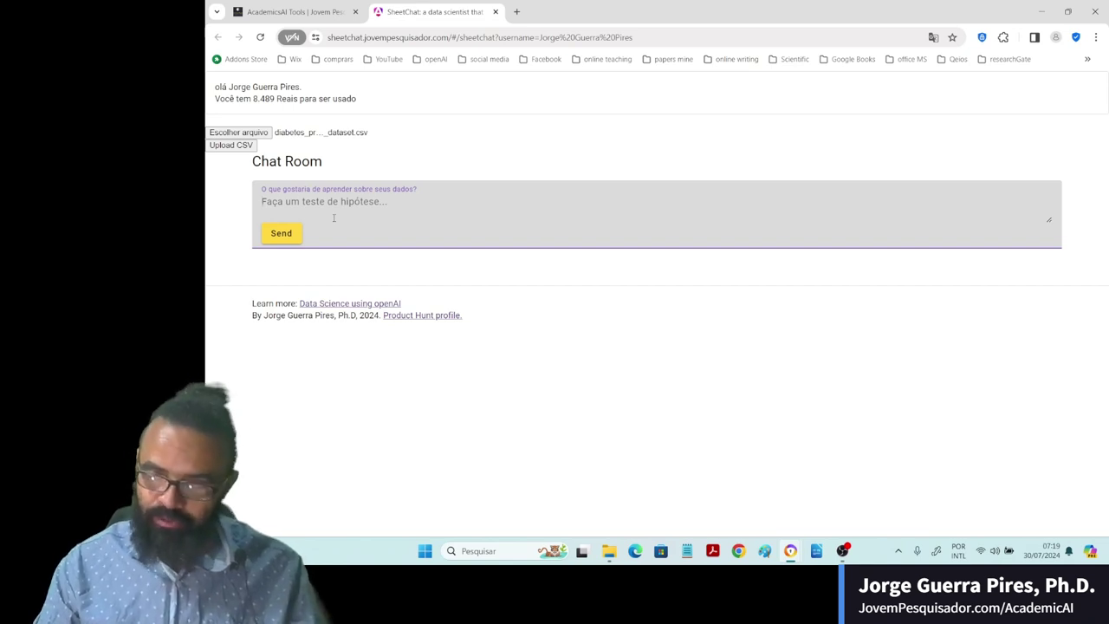
text(Po)
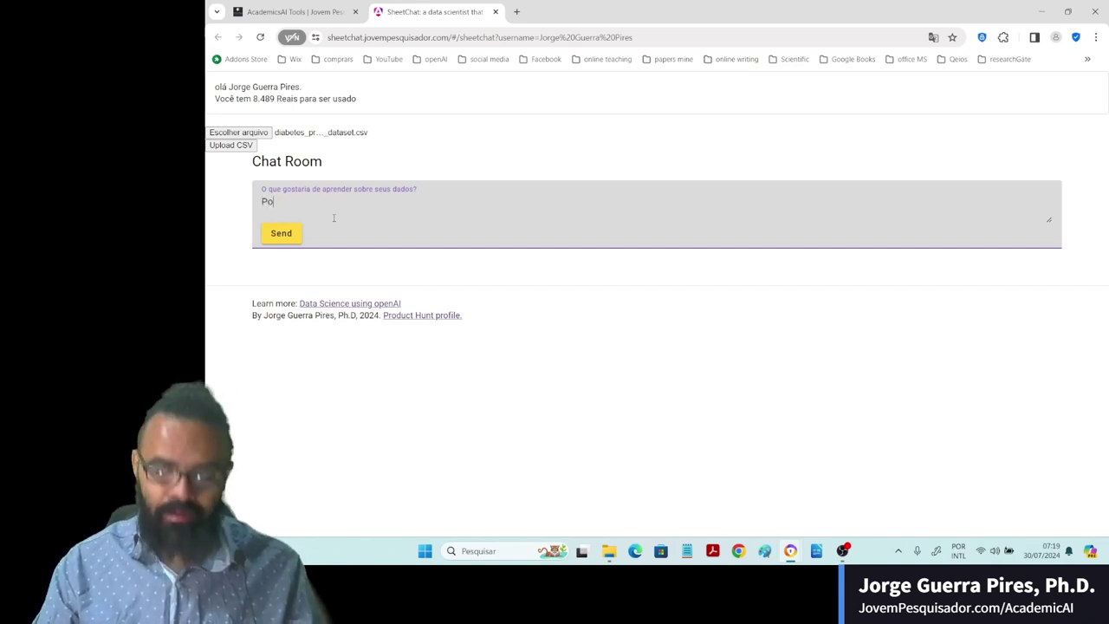
text(deria explicar o banco de d)
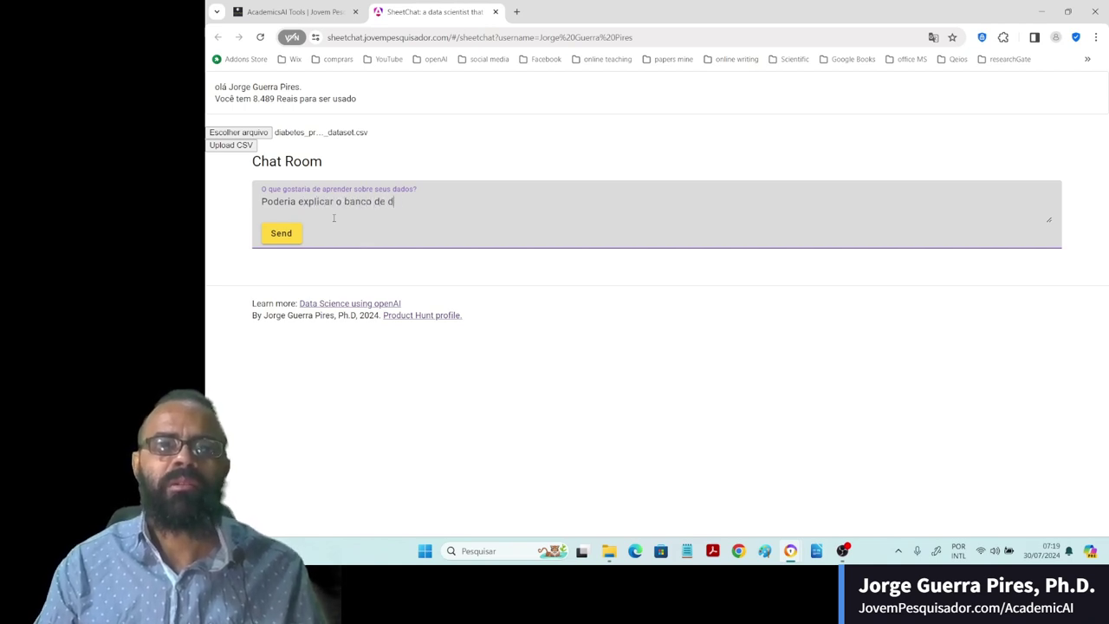
text(ados?)
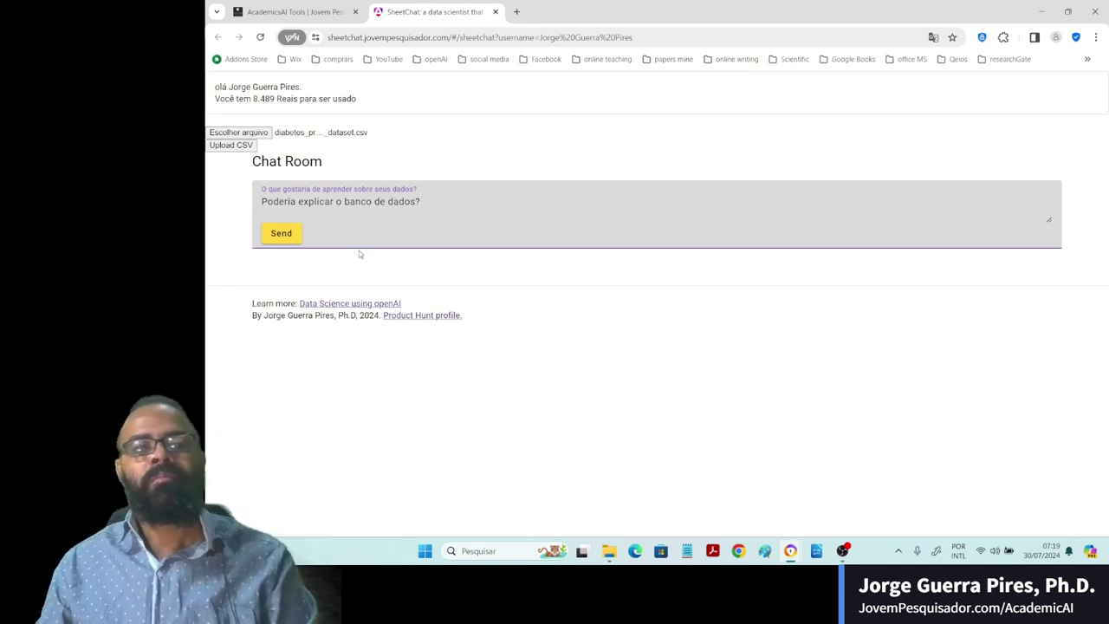
- Send the question and wait through in_progress until the nine-column dataset reply loads
click(281, 233)
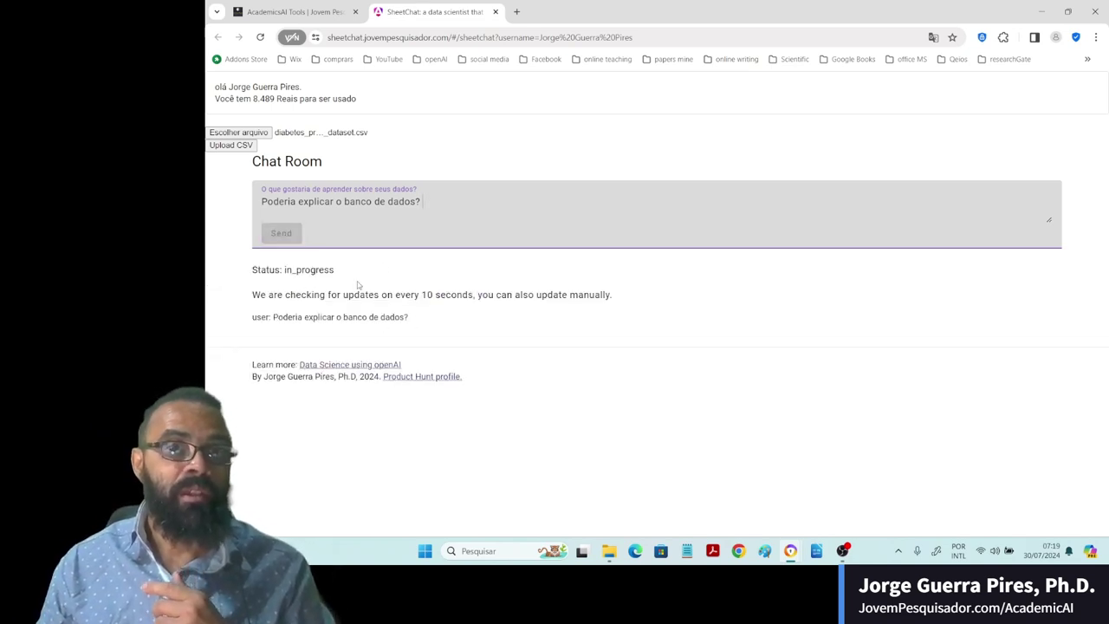
drag(338, 272, 284, 272)
right_click(285, 277)
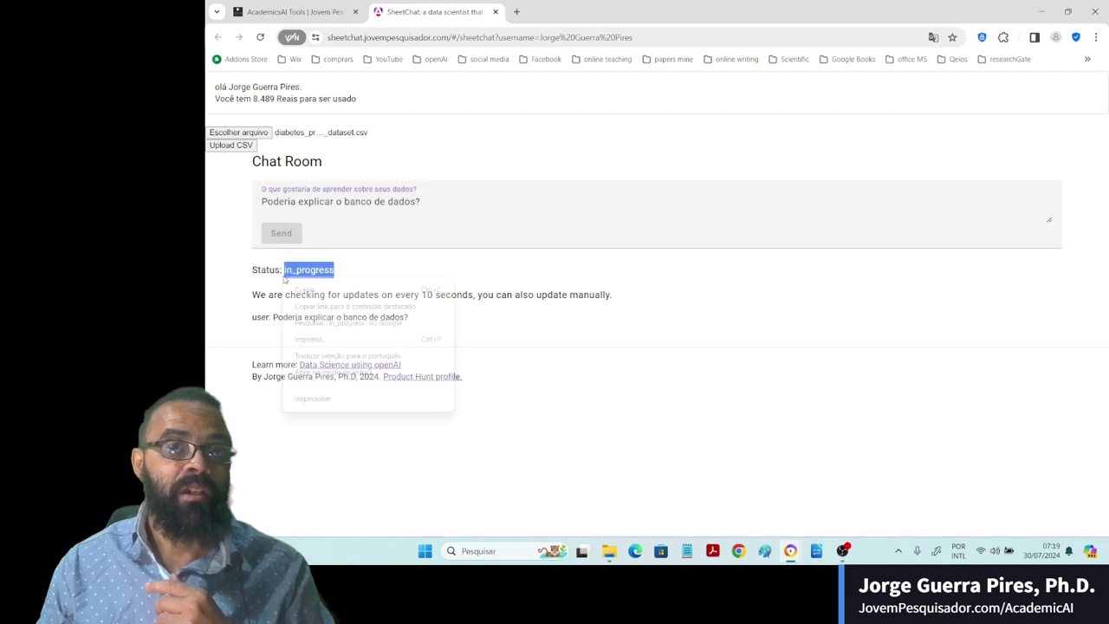
click(483, 231)
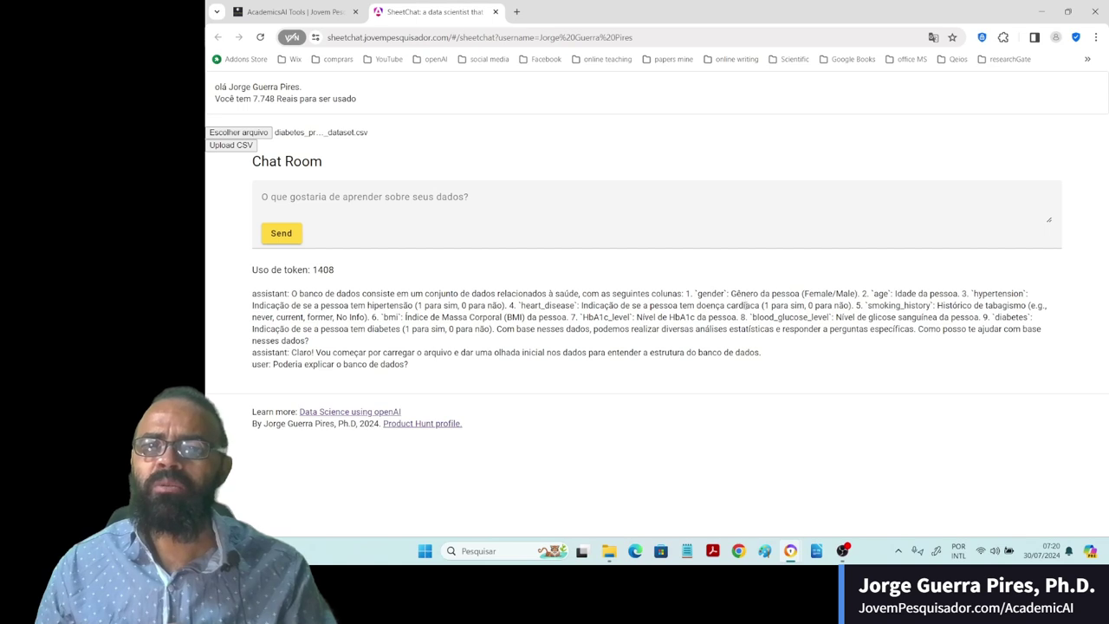
- Select the assistant's full reply describing the nine diabetes columns and copy it
drag(802, 295, 735, 294)
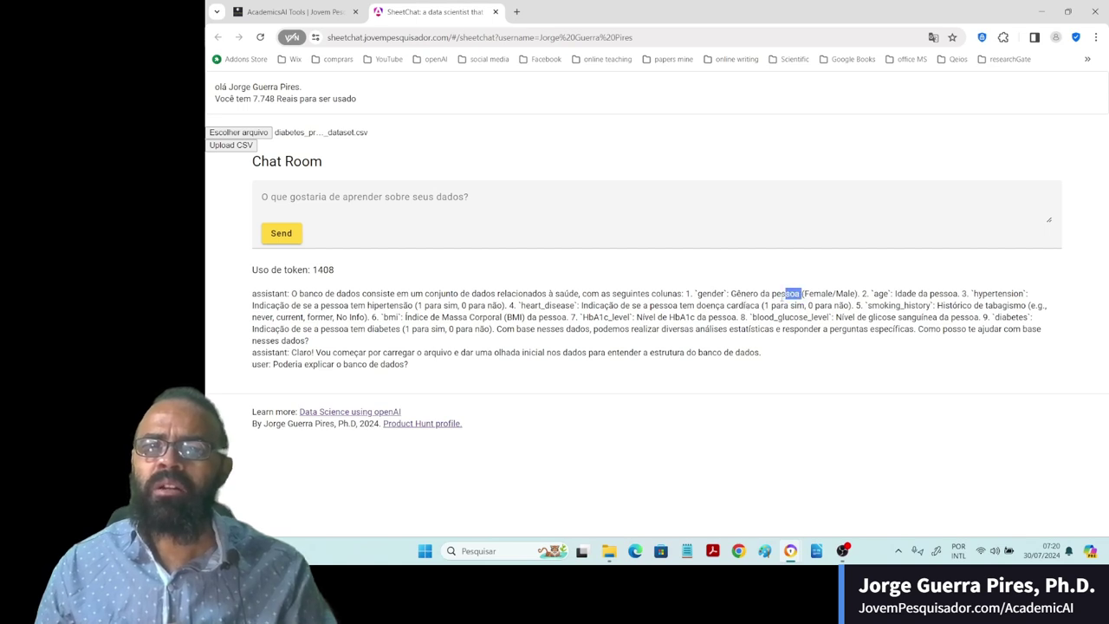
right_click(735, 293)
click(756, 267)
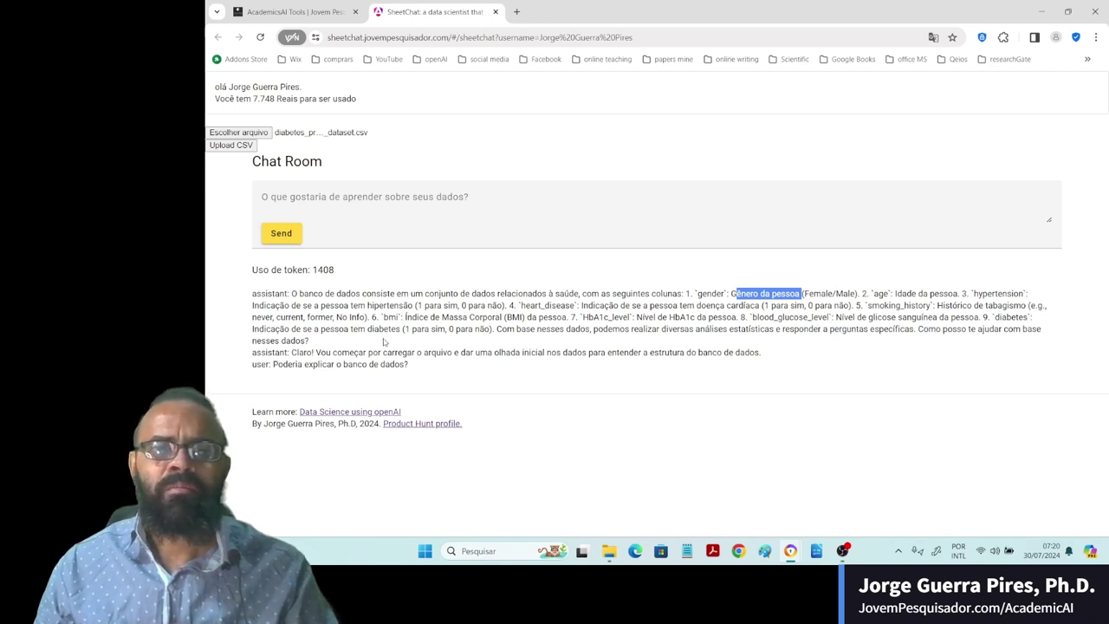
drag(401, 317, 486, 317)
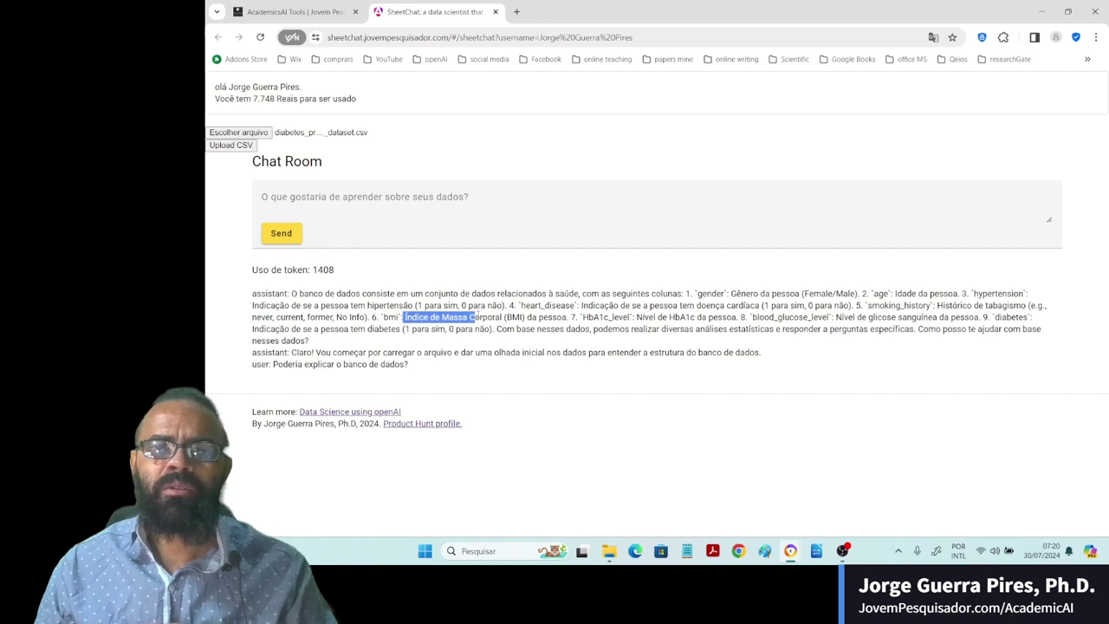
right_click(487, 317)
click(643, 264)
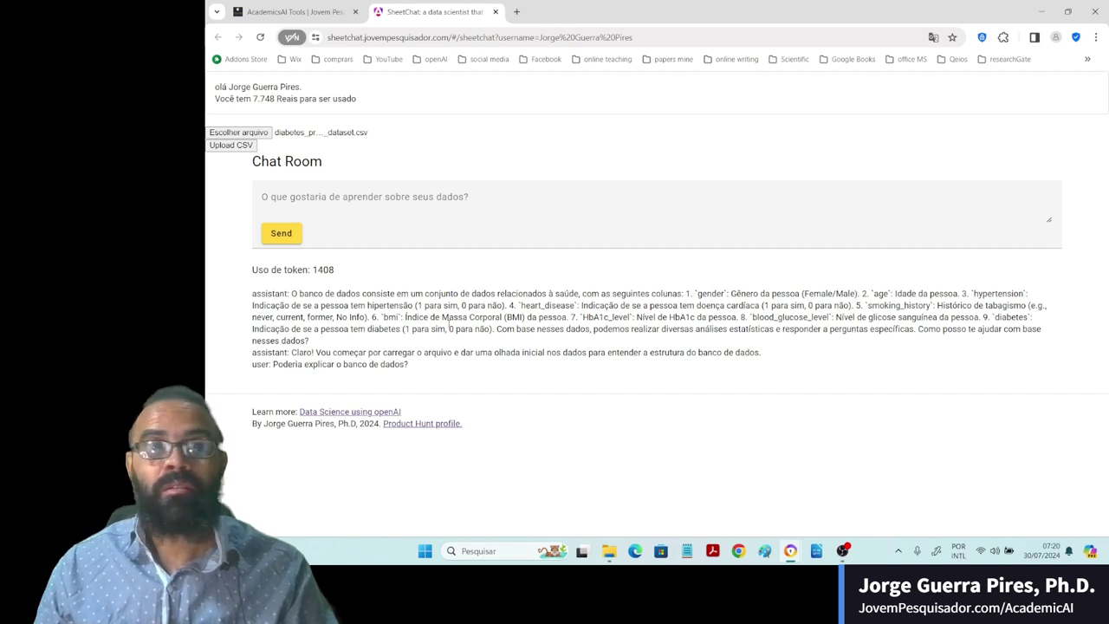
drag(314, 343, 292, 295)
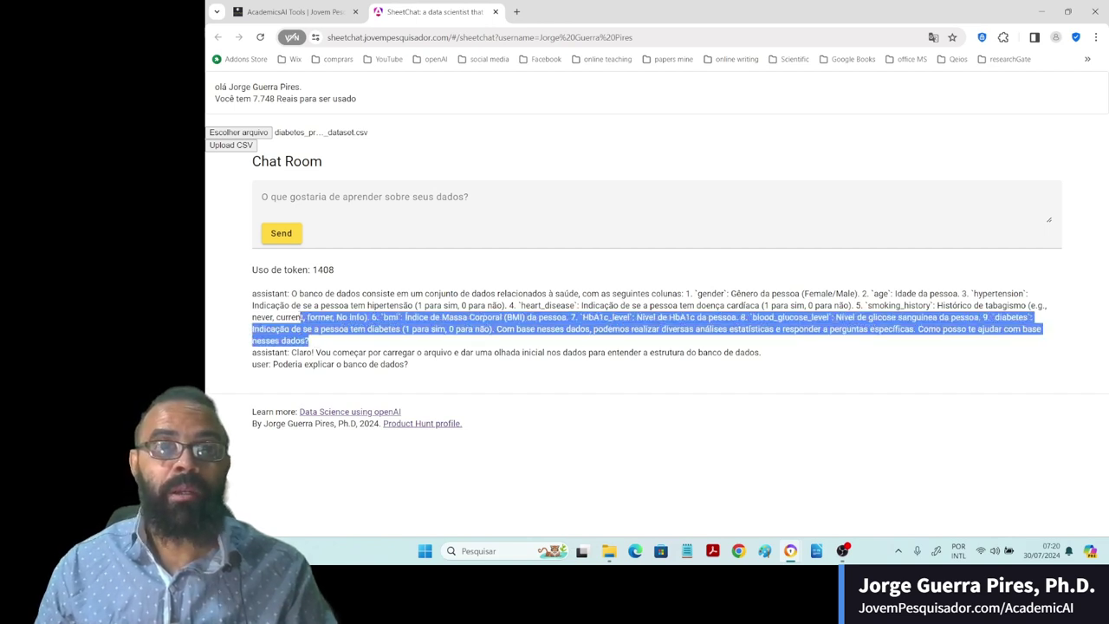
right_click(305, 301)
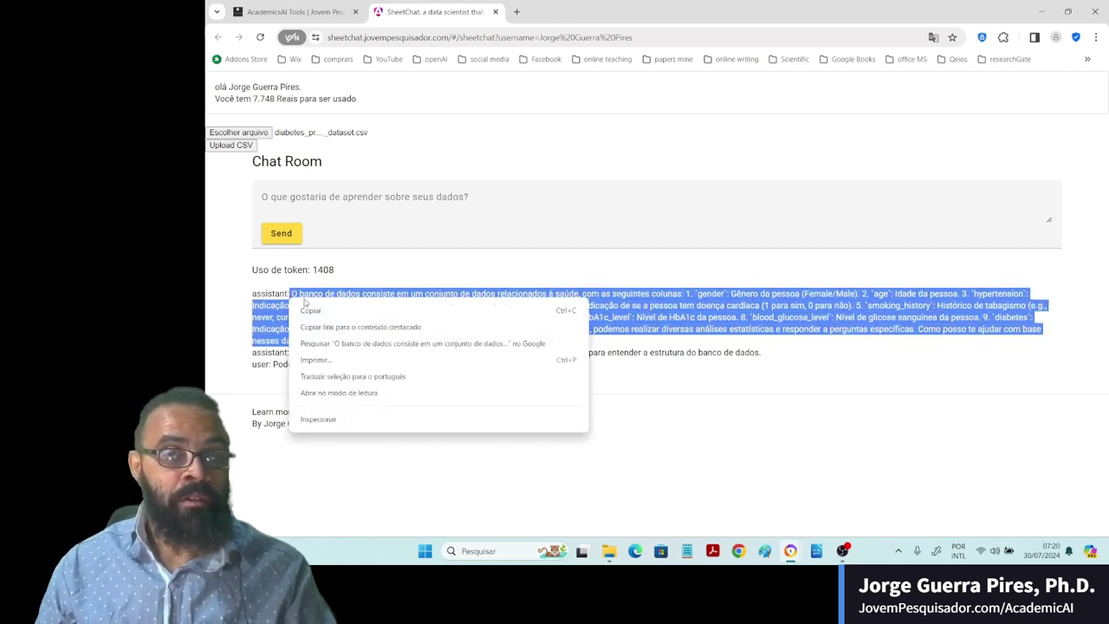
click(392, 279)
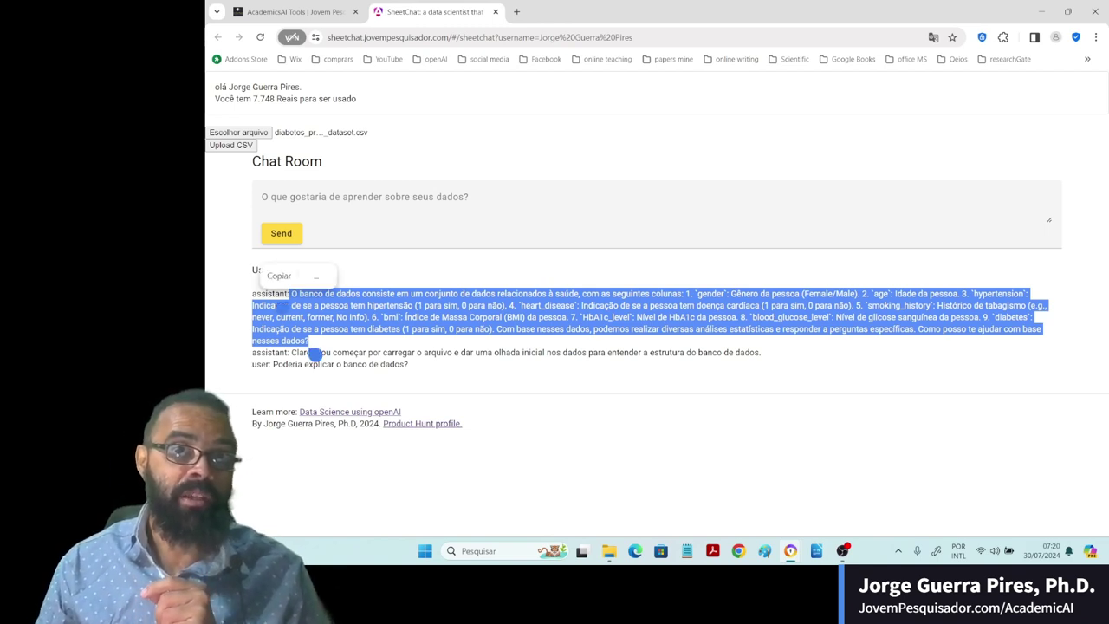
- Recopy the assistant's dataset description and switch to a new untitled Writer document
click(319, 343)
drag(314, 342, 290, 295)
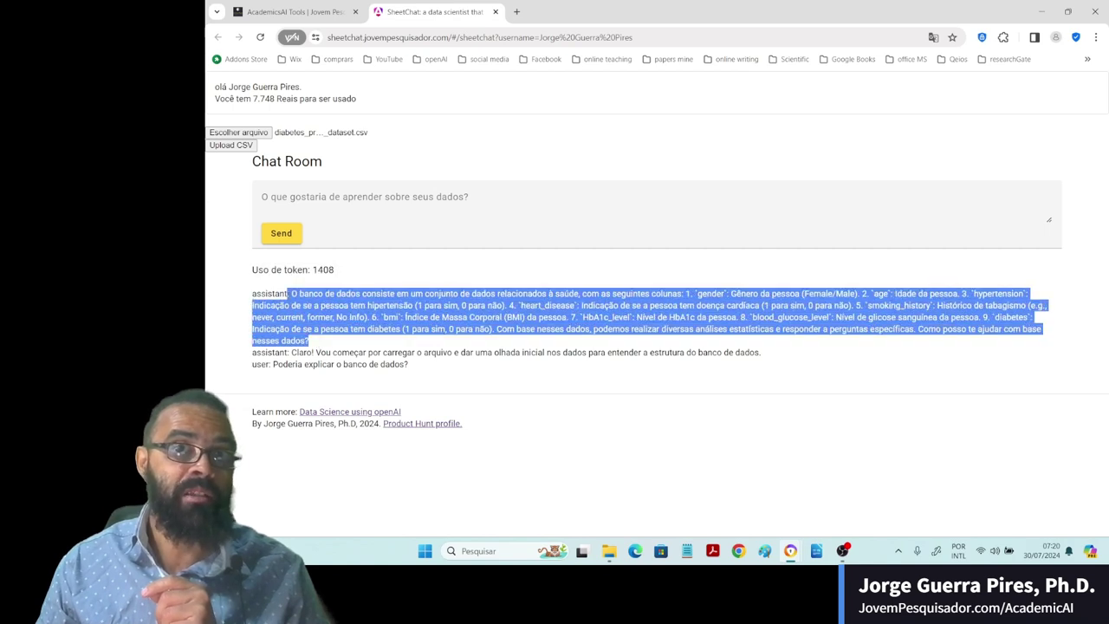
right_click(290, 299)
key(Escape)
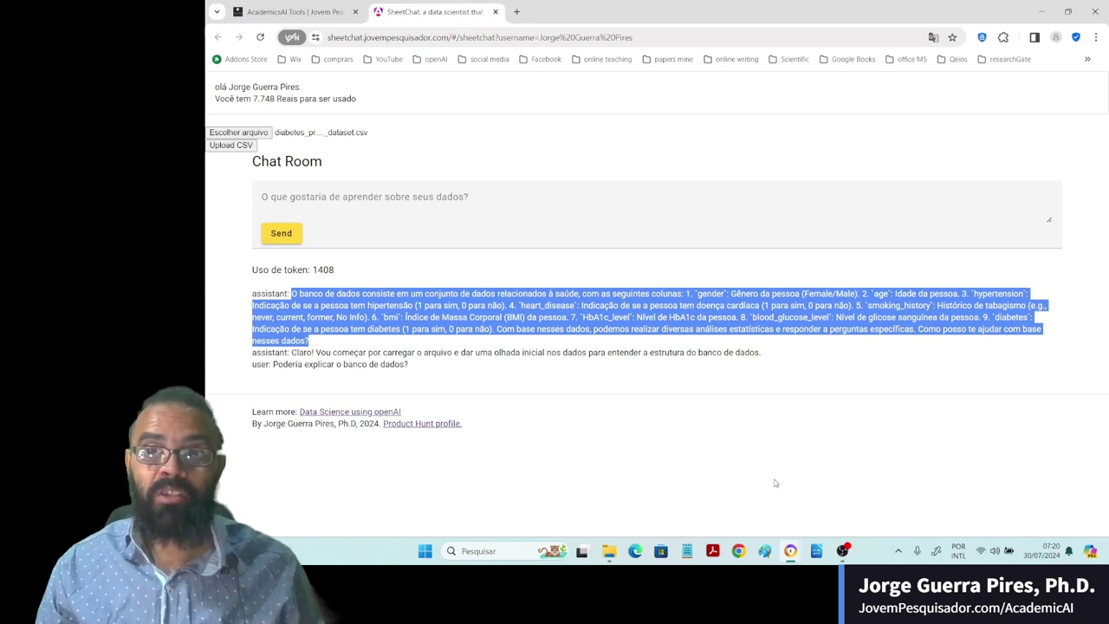
click(816, 553)
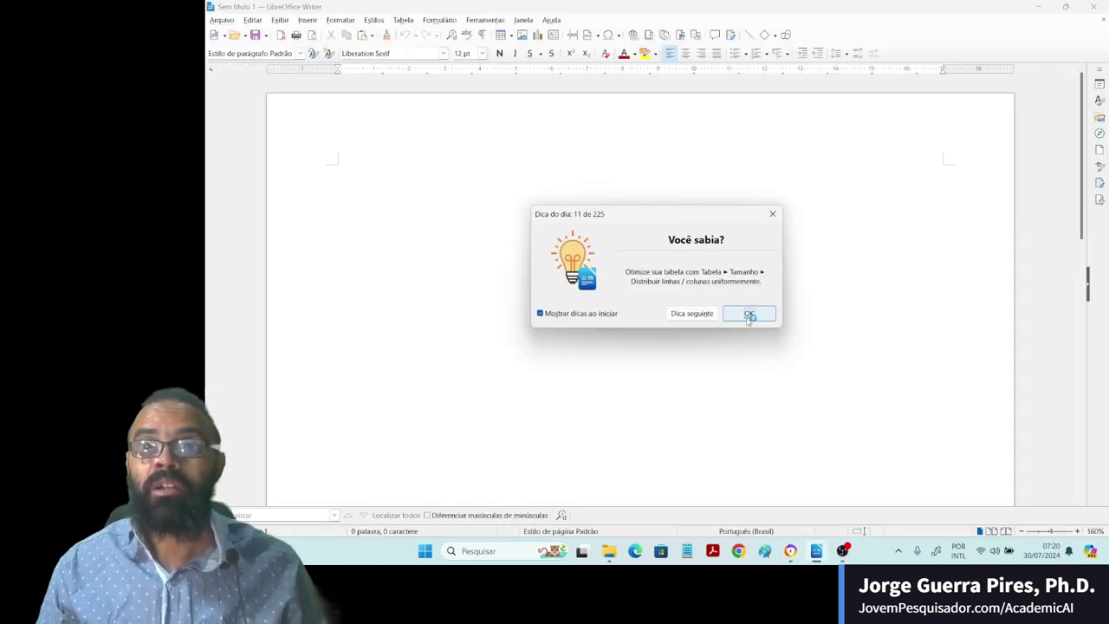
- Dismiss the tip of the day and paste the dataset description into the document
click(750, 313)
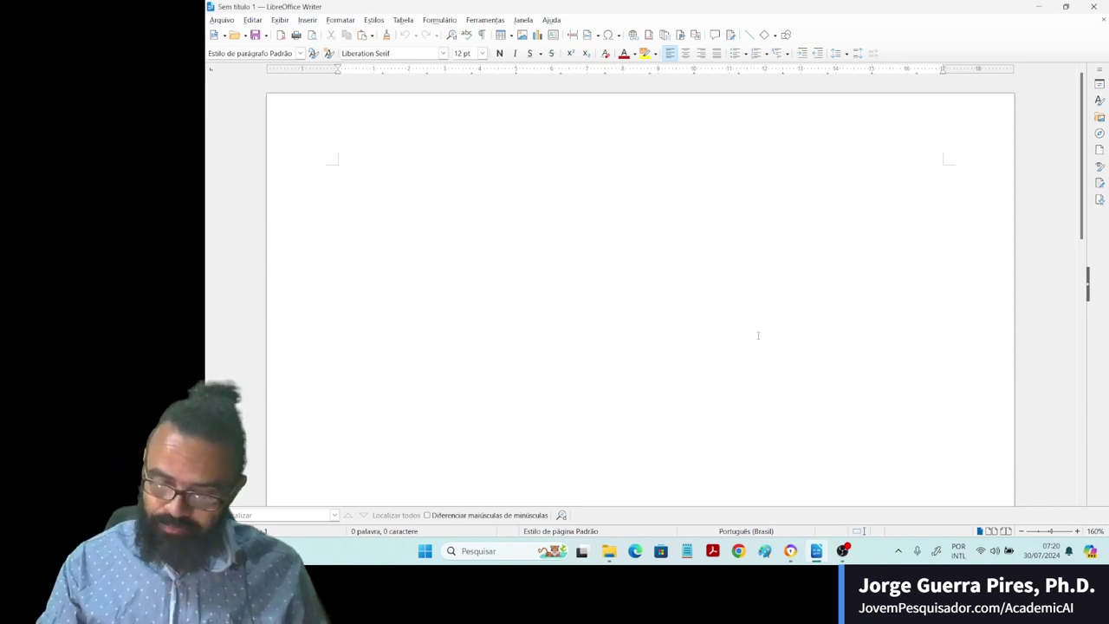
key(ctrl+v)
key(Return)
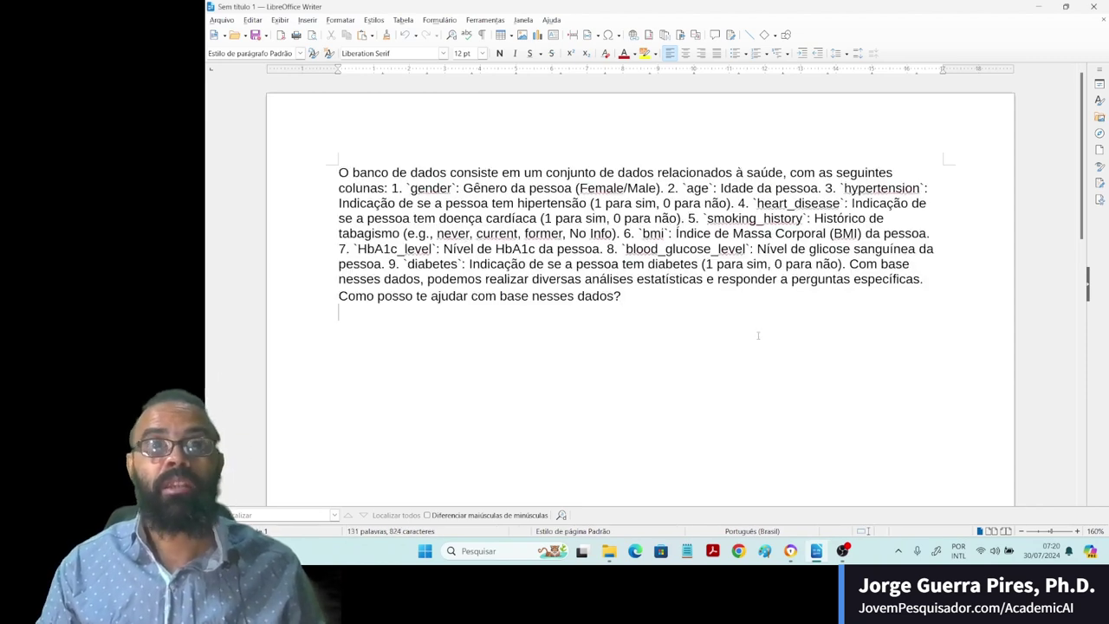
- Delete all the pasted text from the page and close the document
key(ctrl+Home)
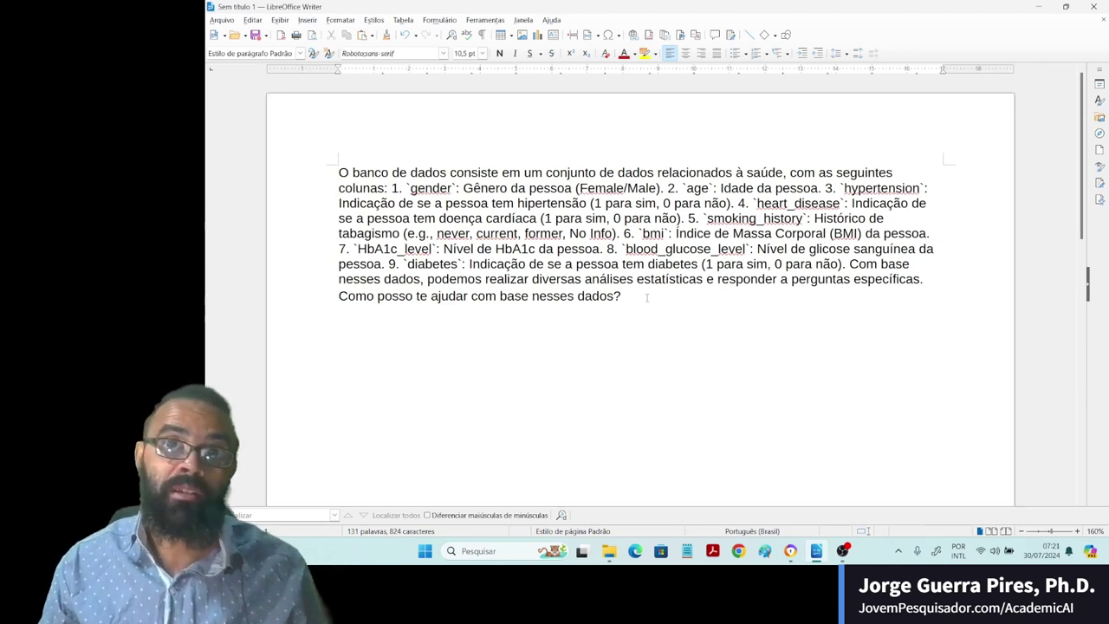
click(664, 326)
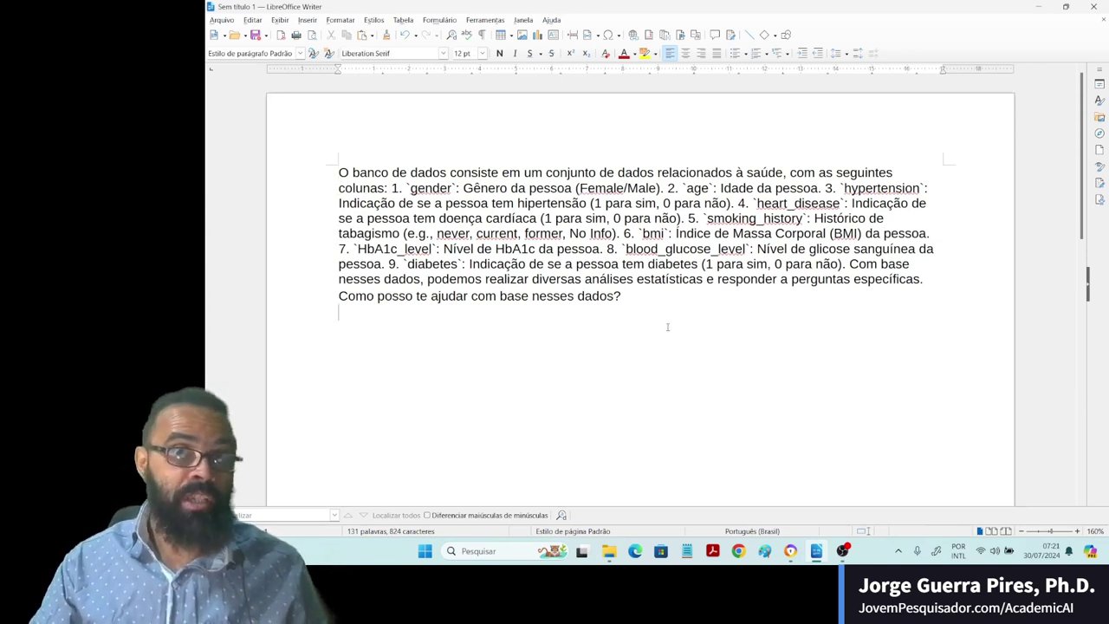
key(Up)
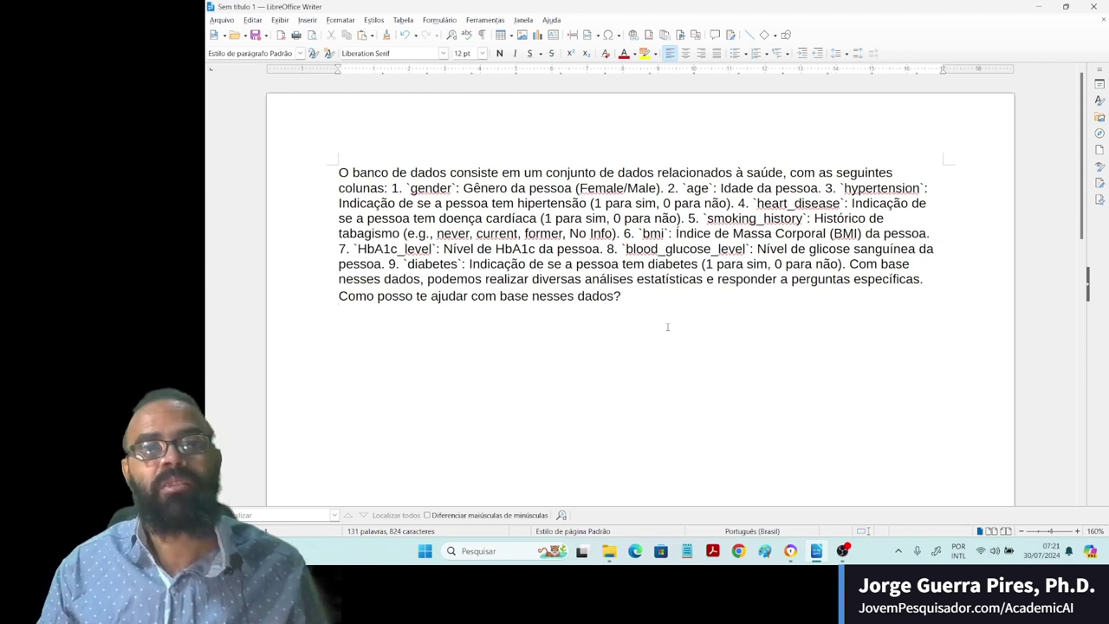
key(Up)
key(Up)
key(Up)
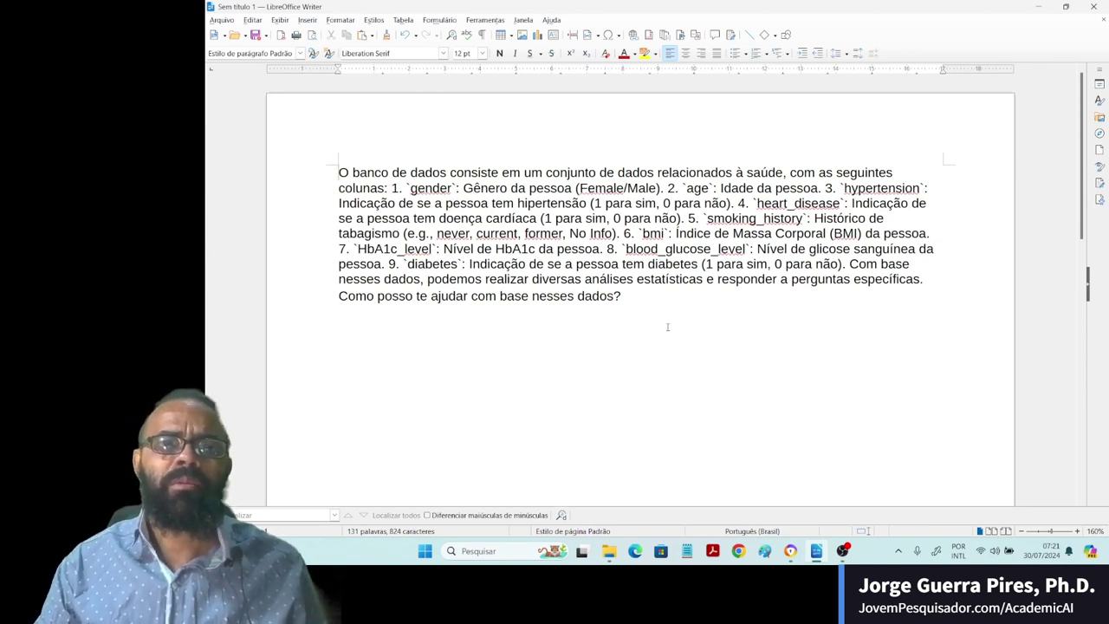
key(ctrl+a)
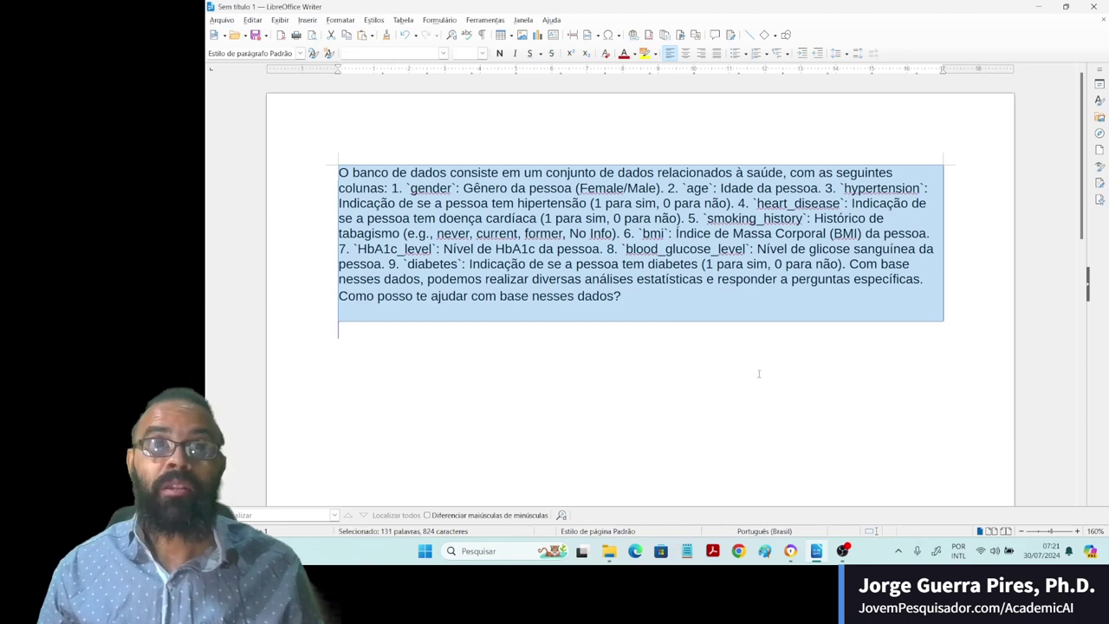
key(Delete)
click(1094, 8)
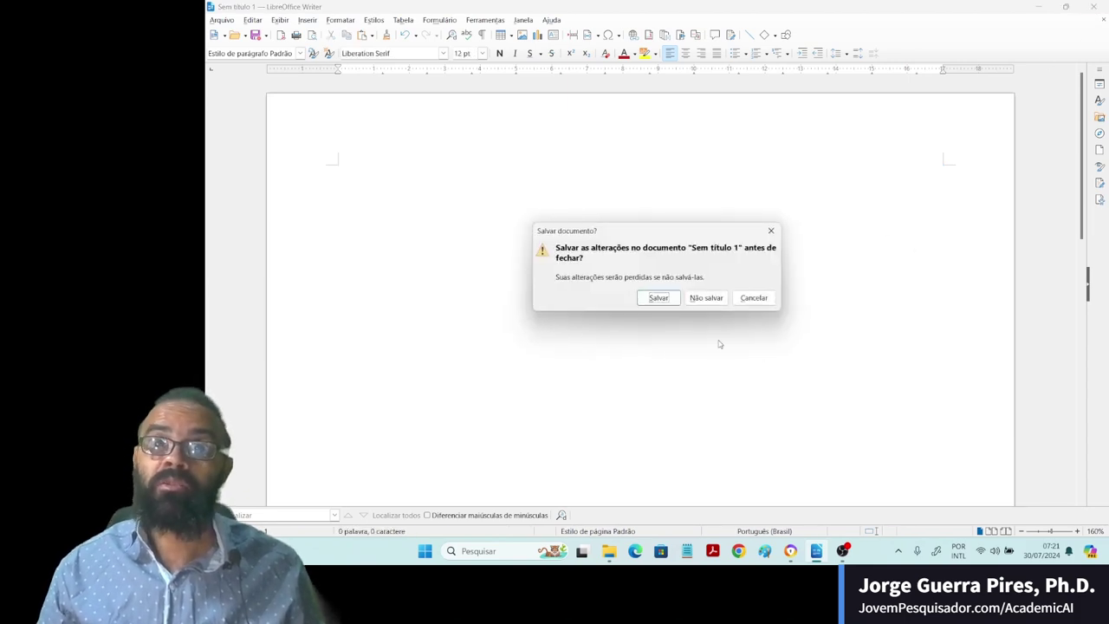
- Close Writer without saving, then reopen a fresh blank Writer document from the taskbar
click(707, 299)
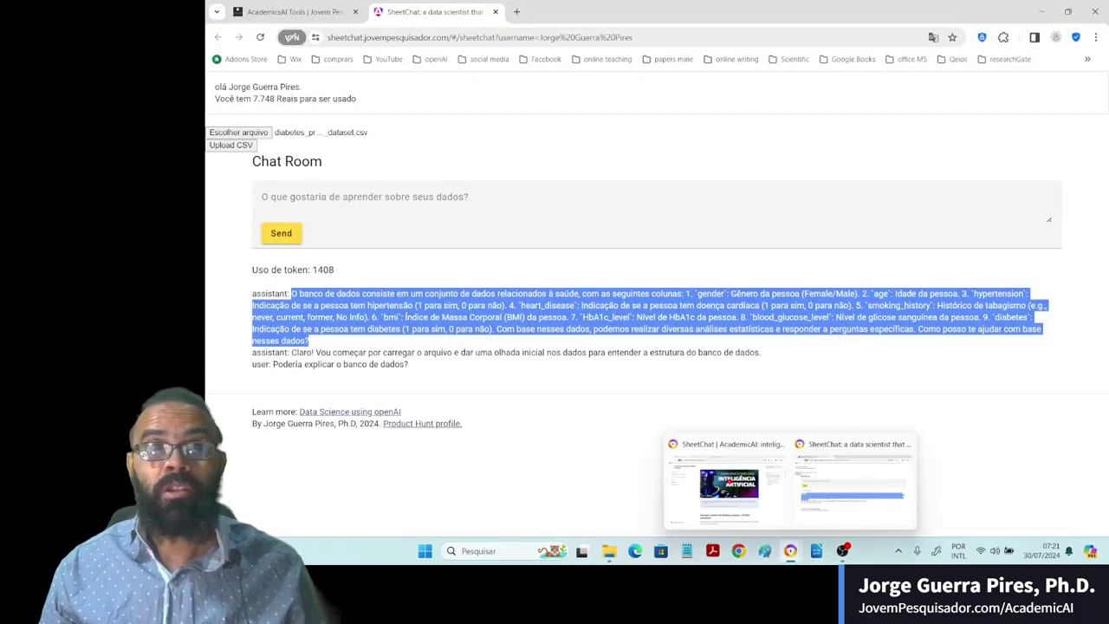
right_click(791, 551)
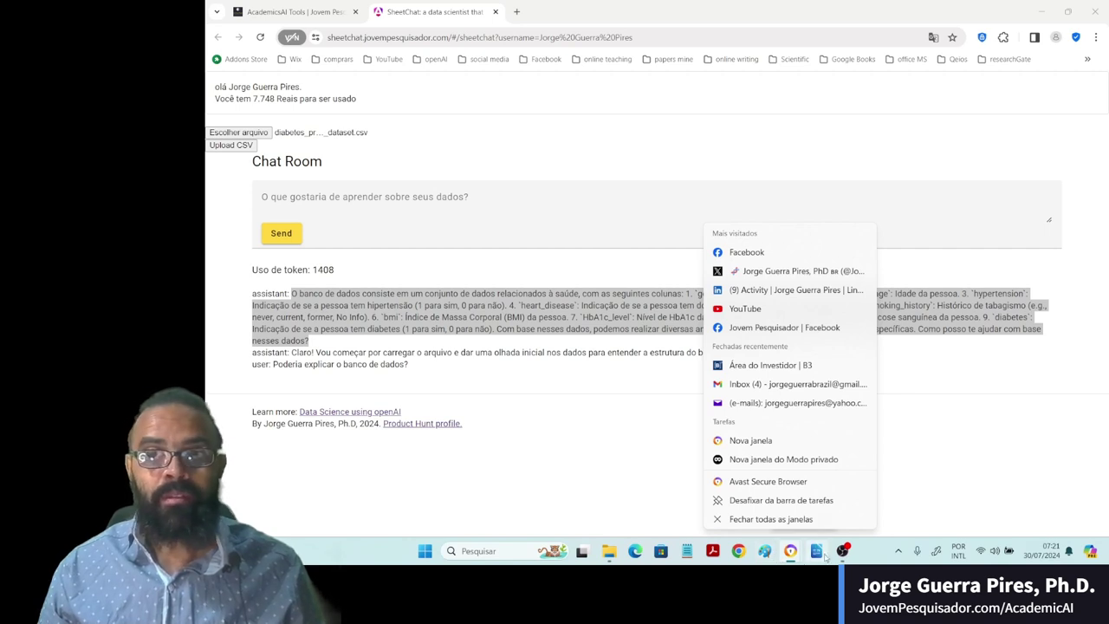
click(816, 555)
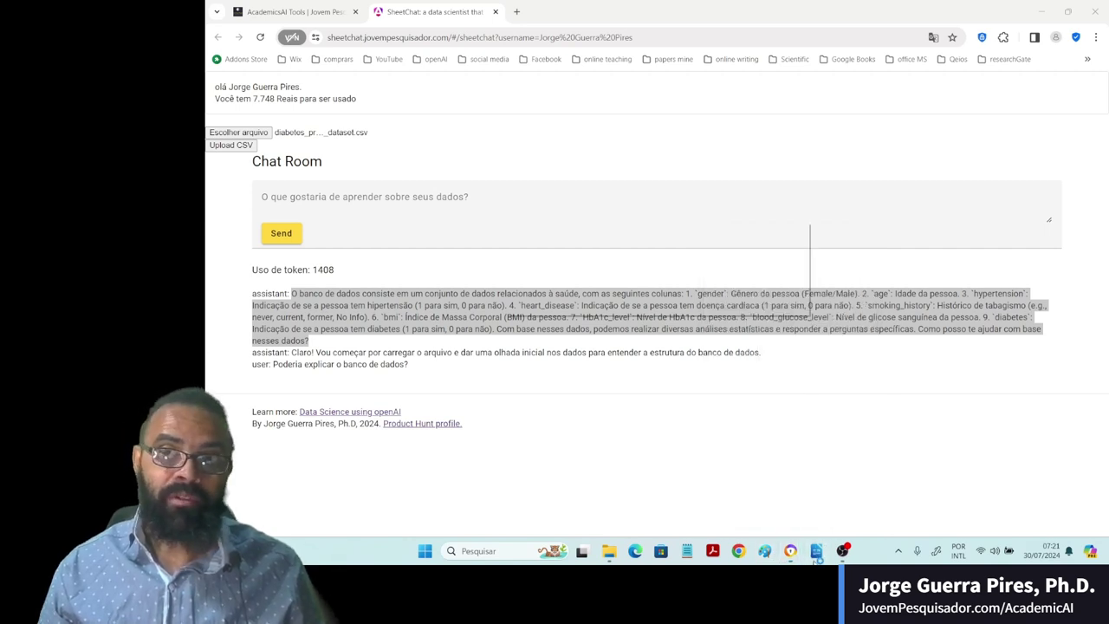
click(816, 555)
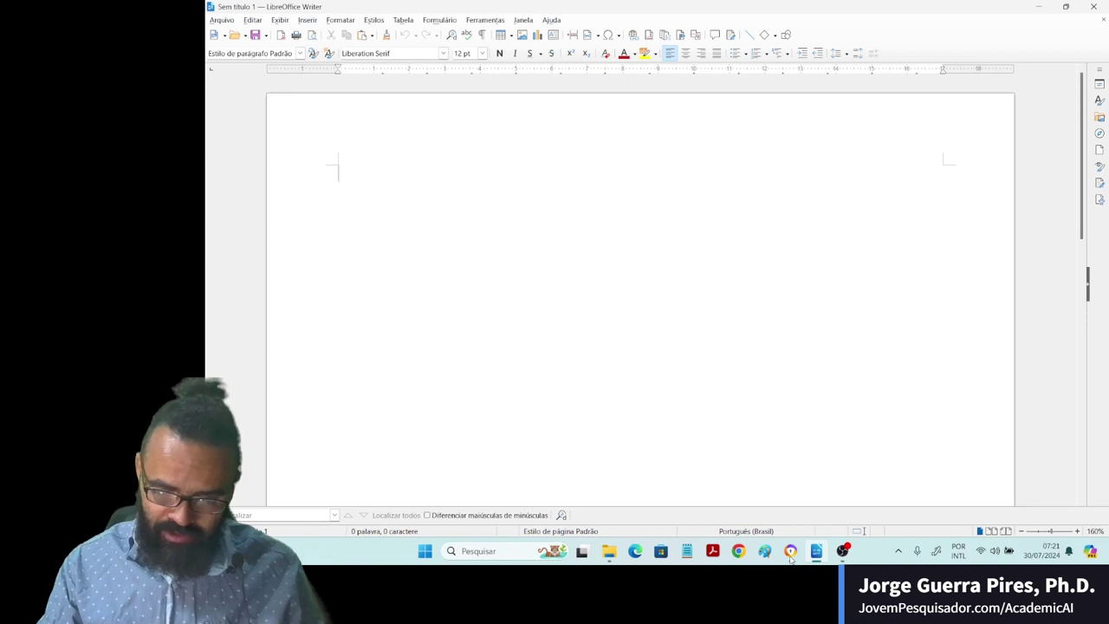
- Add a 'Métodos' title above the pasted dataset description, separated by a blank line
key(Return)
text(M)
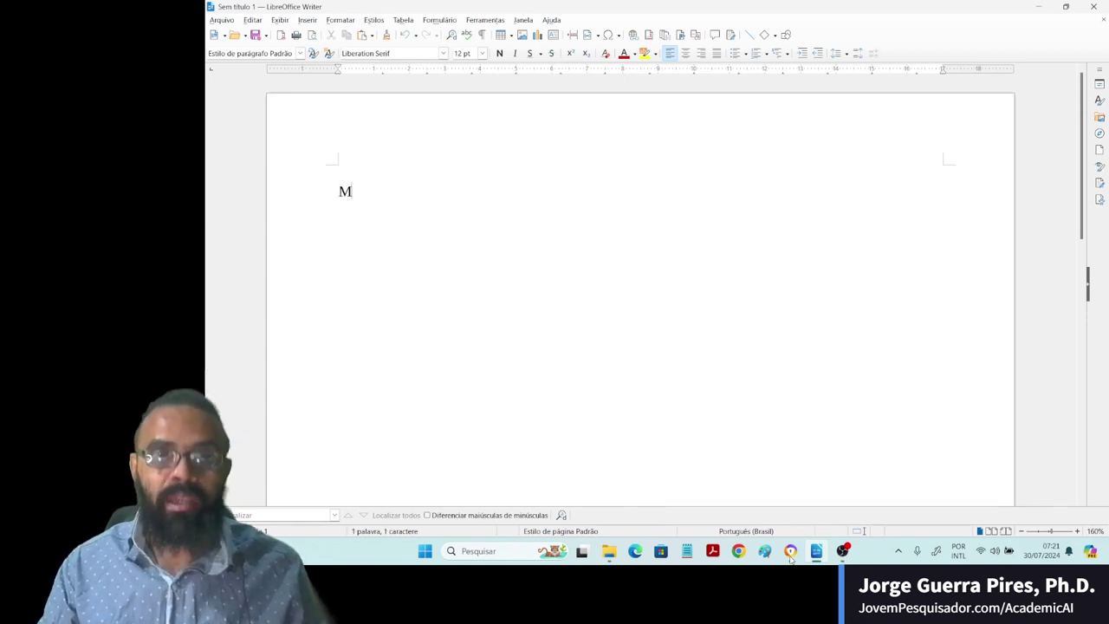
text(étodos)
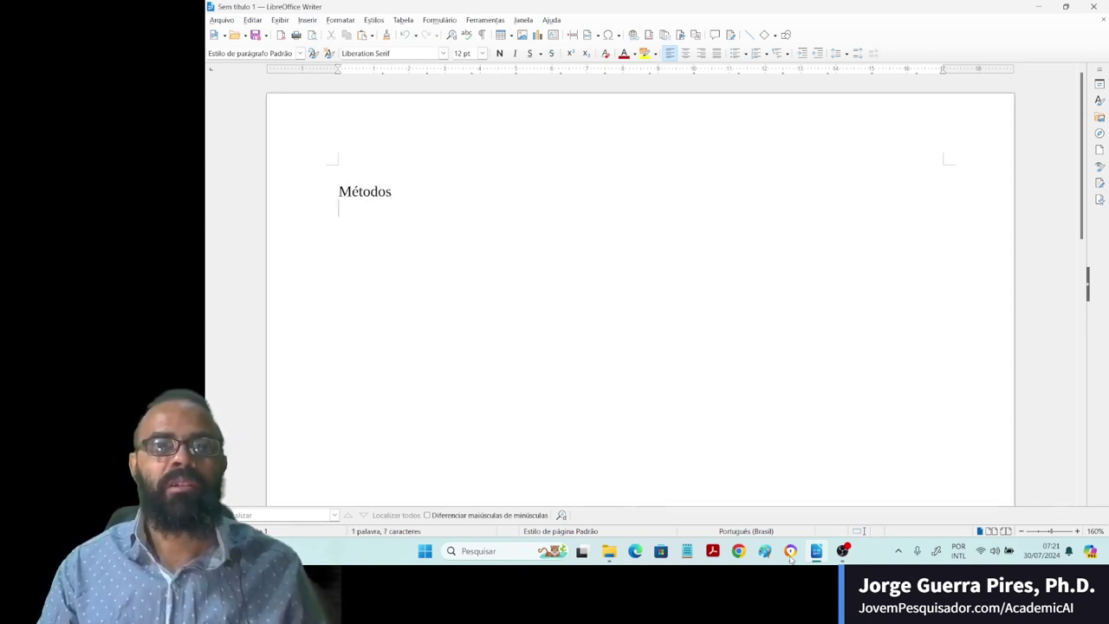
text(O banco de dados consiste em um conjunto de dados relacionados à saúde, com as seguintes colunas: 1. `gender`: Gênero da pessoa (Female/Male). 2. `age`: Idade da pessoa. 3. `hypertension`: Indicação de se a pessoa tem hipertensão (1 para sim, 0 para não). 4. `heart_disease`: Indicação de se a pessoa tem doença cardíaca (1 para sim, 0 para não). 5. `smoking_history`: Histórico de tabagismo (e.g., never, current, former, No Info). 6. `bmi`: Índice de Massa Corporal (BMI) da pessoa. 7. `HbA1c_level`: Nível de HbA1c da pessoa. 8. `blood_glucose_level`: Nível de glicose sanguínea da pessoa. 9. `diabetes`: Indicação de se a pessoa tem diabetes (1 para sim, 0 para não). Com base nesses dados, podemos realizar diversas análises estatísticas e responder a perguntas específicas. Como posso te ajudar com base nesses dados?)
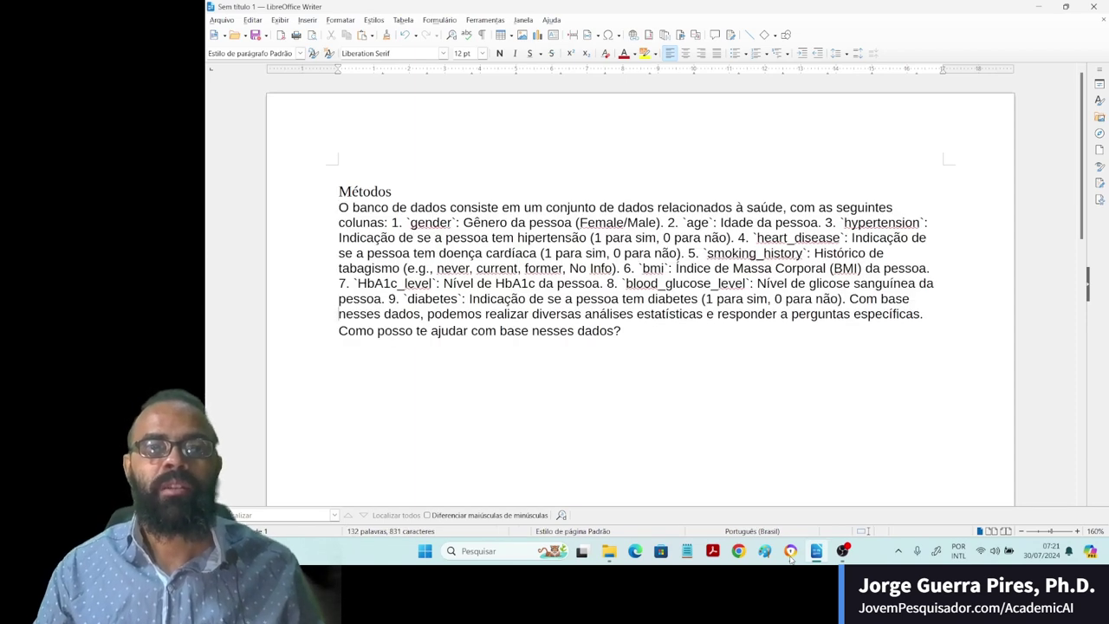
key(Return)
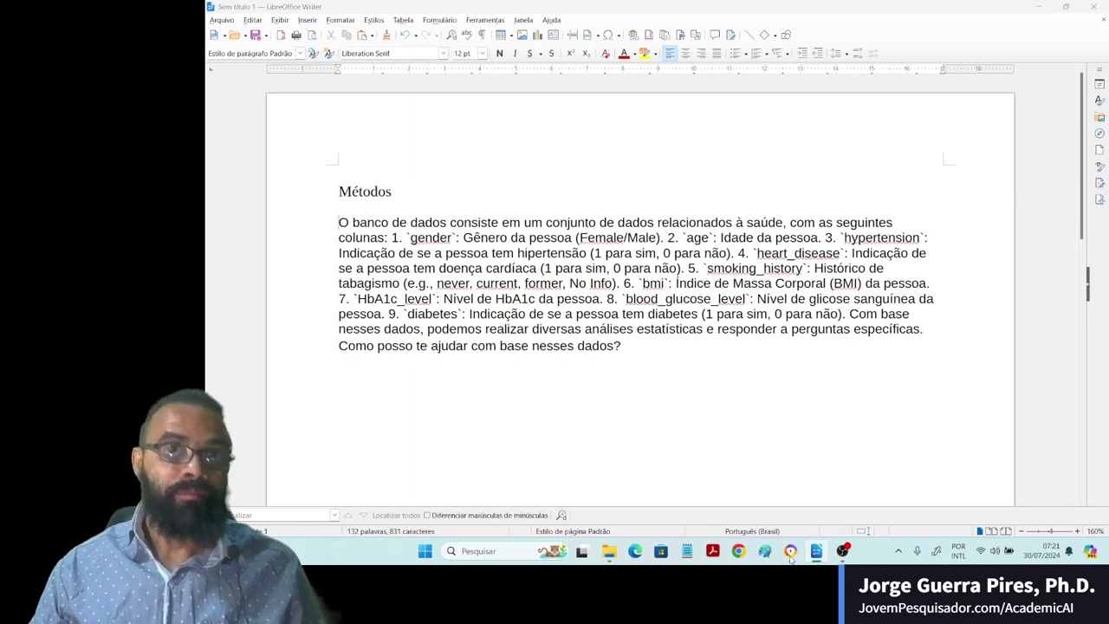
key(ctrl+s)
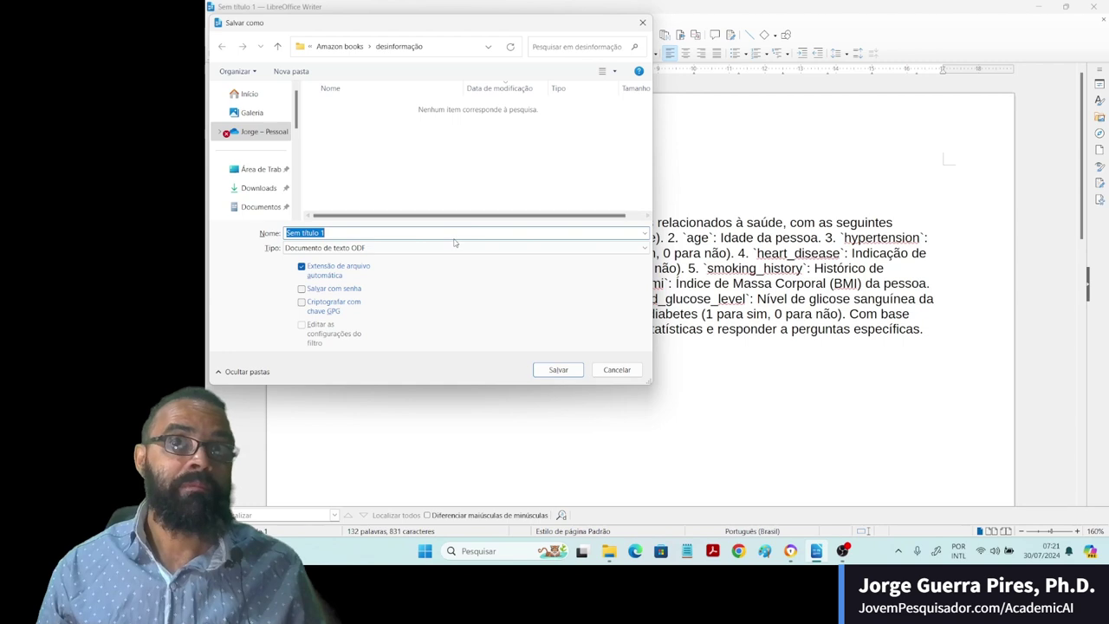
- Save the draft to the desktop as 'rascunho artigo'
click(260, 169)
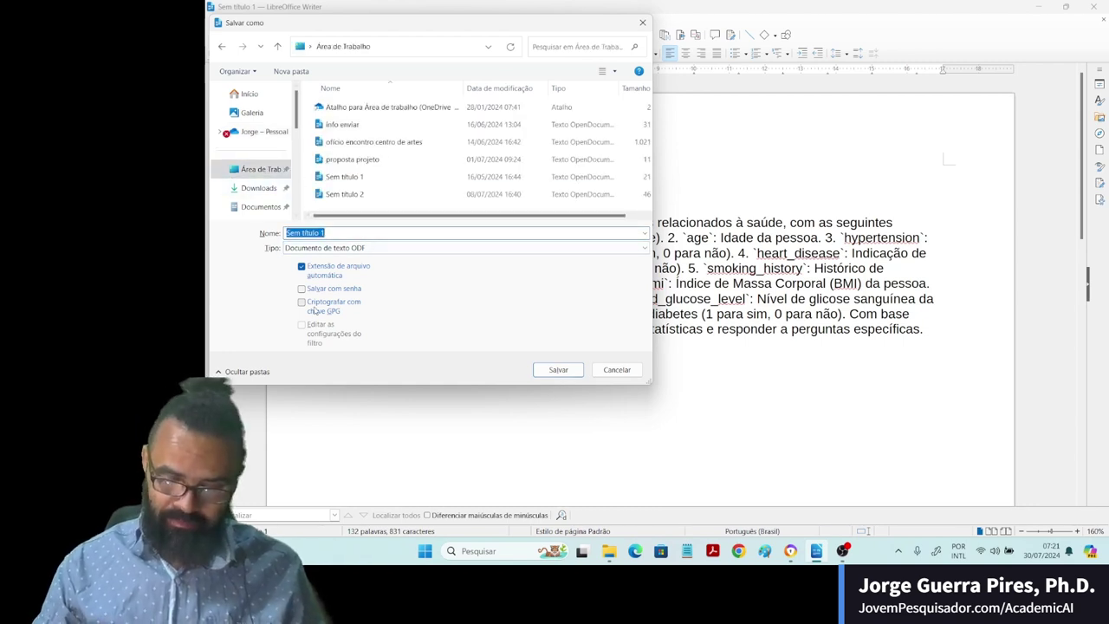
text(rasc)
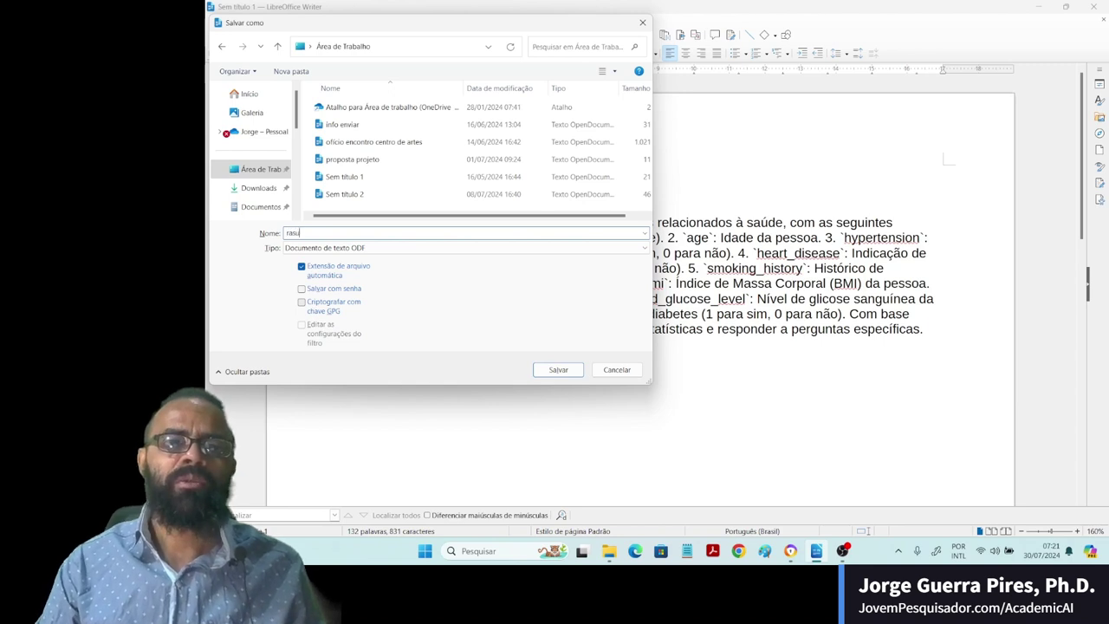
text(un)
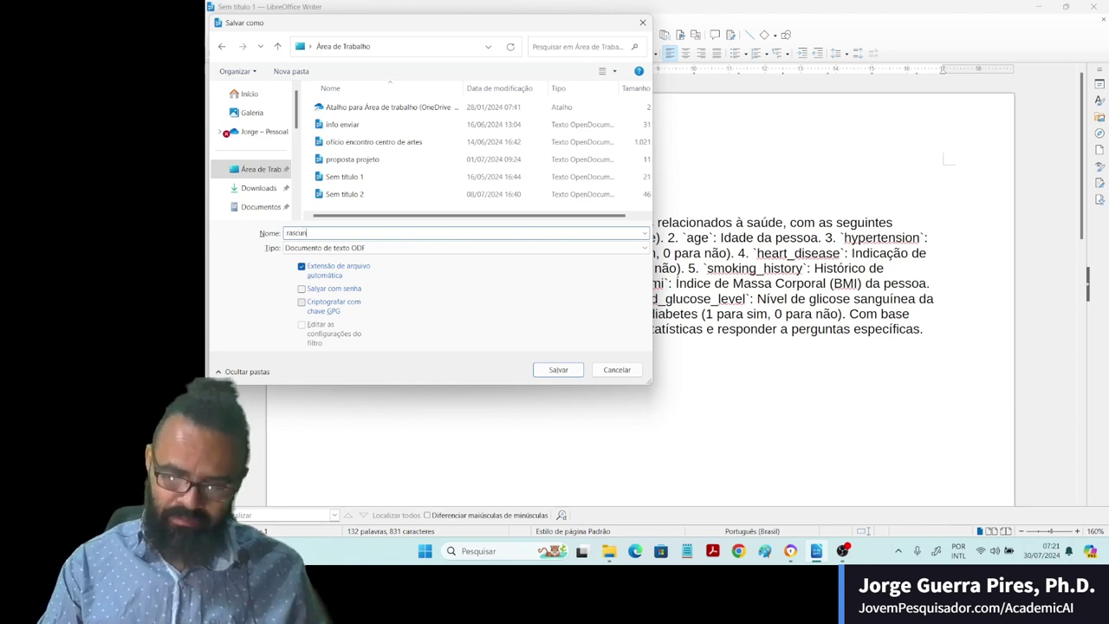
text(ho artigo)
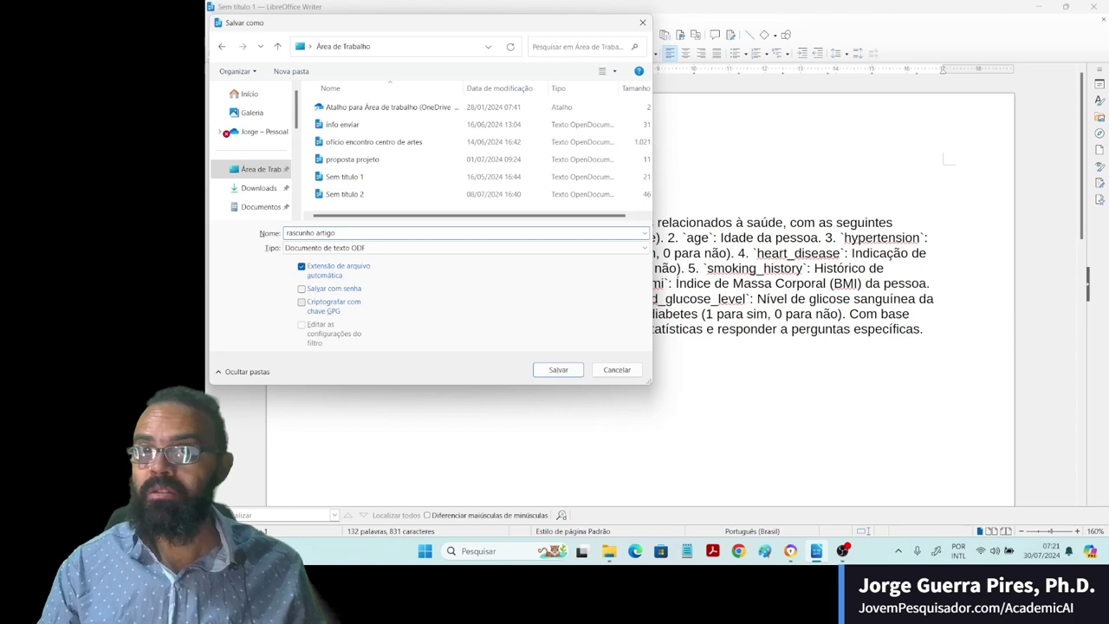
key(Return)
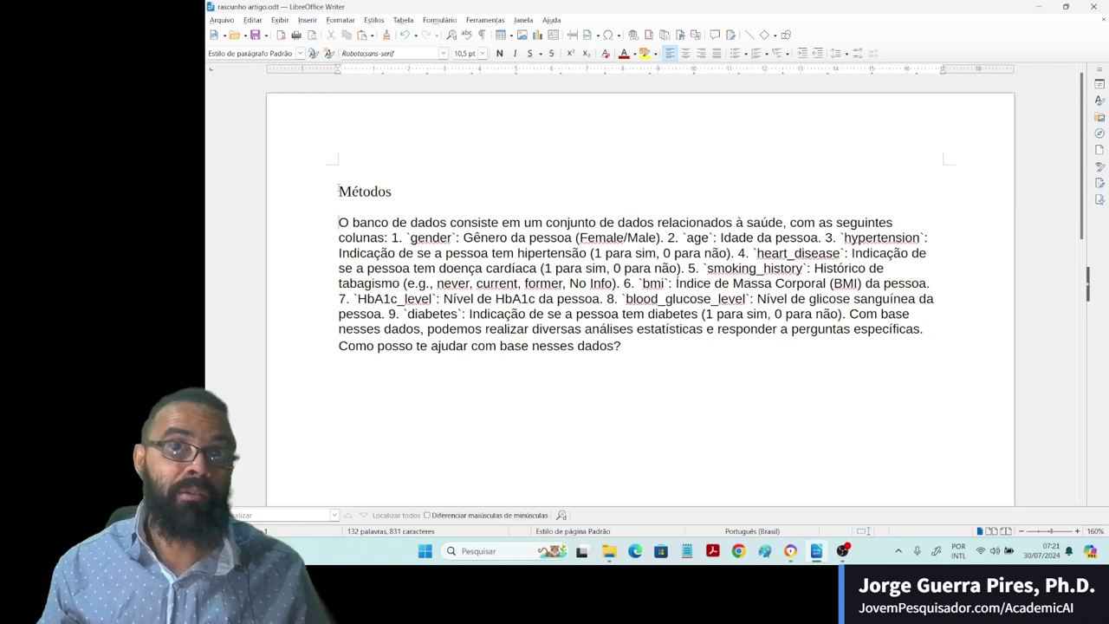
- Make the 'Métodos' heading bold and return to SheetChat
drag(339, 192, 392, 192)
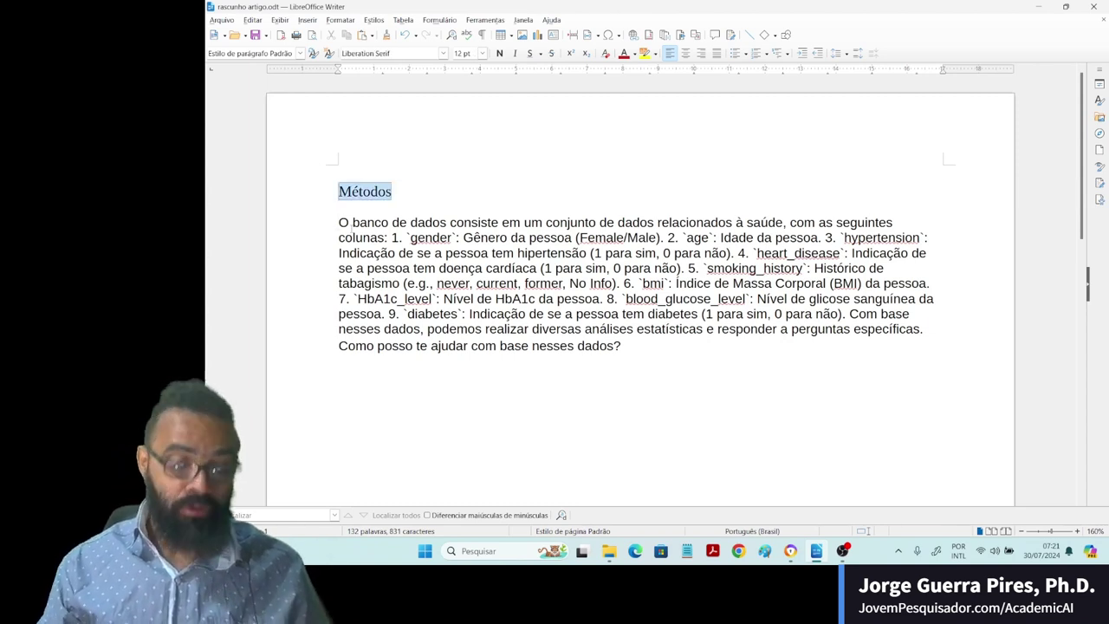
key(ctrl+b)
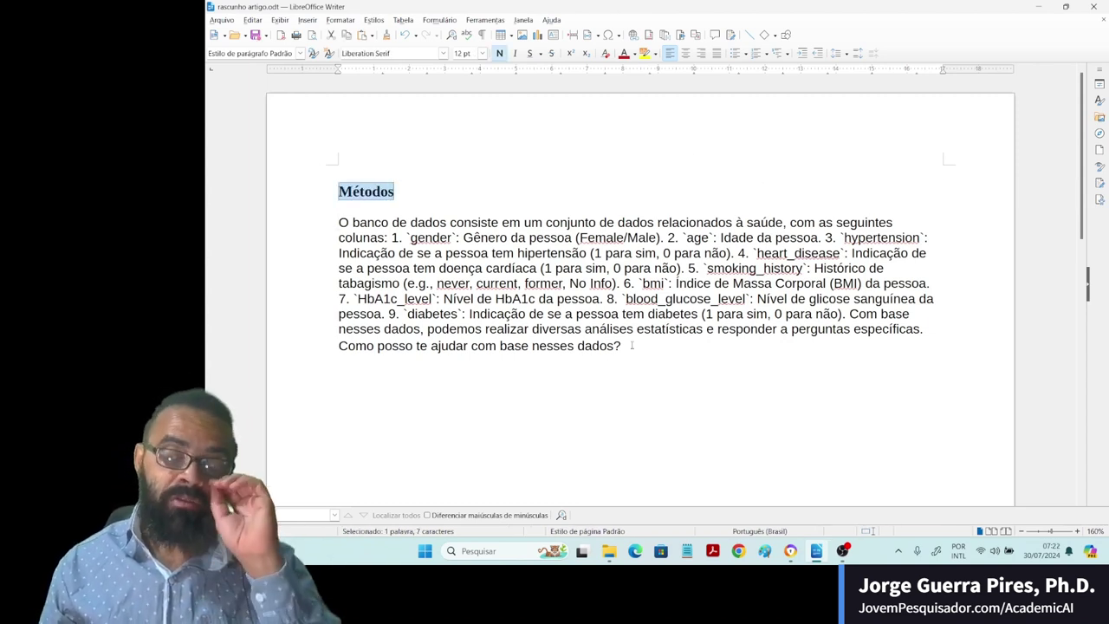
click(624, 374)
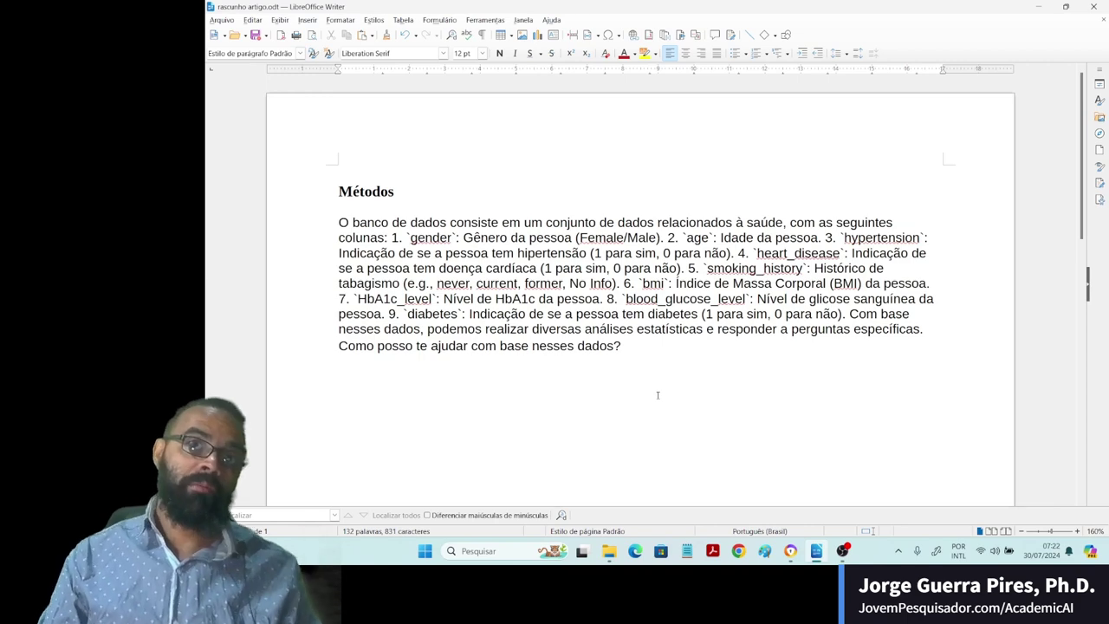
key(alt+Tab)
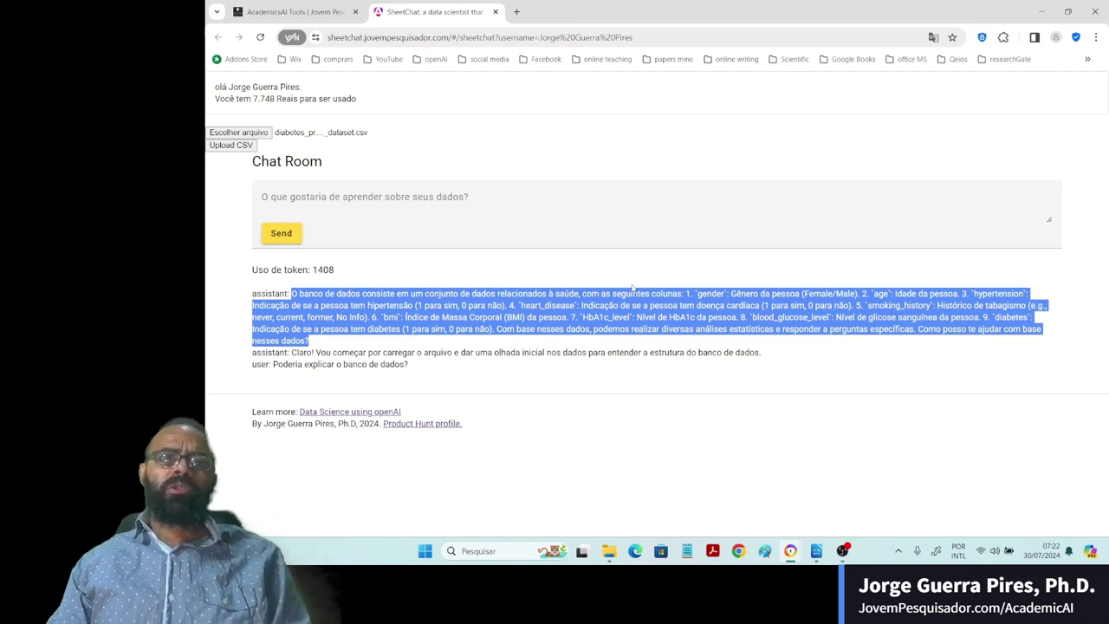
drag(334, 270, 316, 269)
right_click(315, 273)
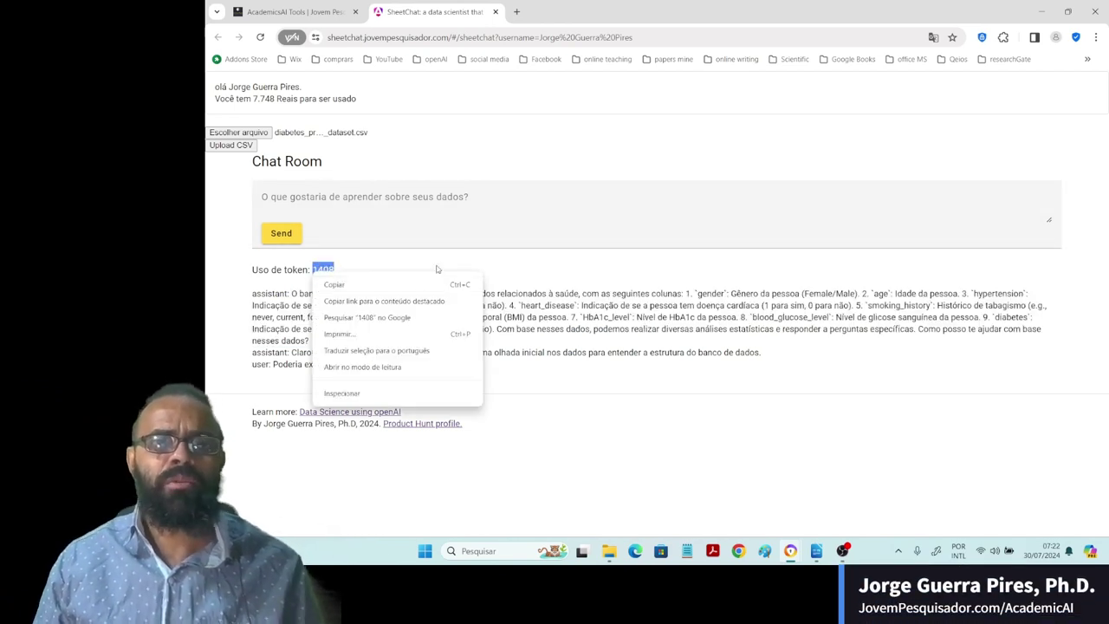
key(Escape)
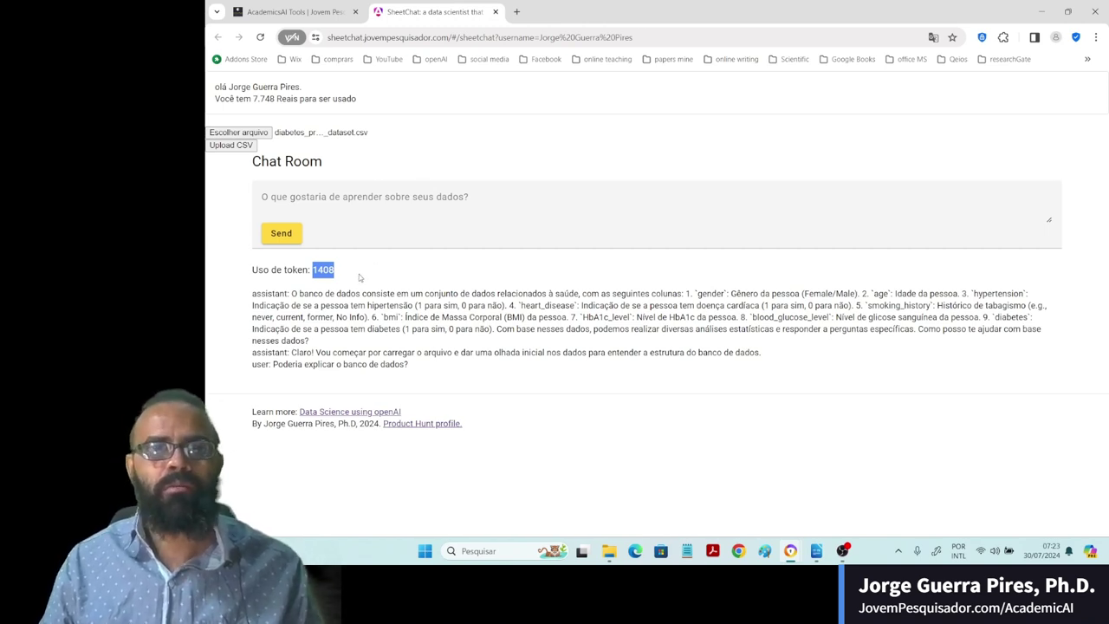
- Select the 7.748 Reais balance, then focus the chat box for a new question
drag(277, 99, 256, 99)
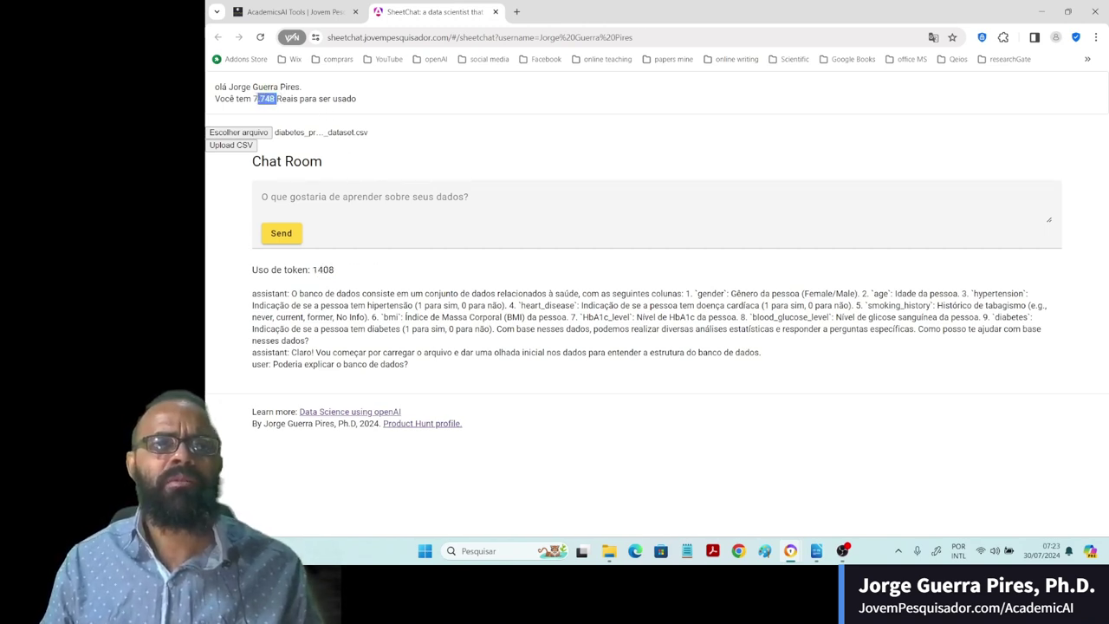
right_click(259, 99)
click(506, 105)
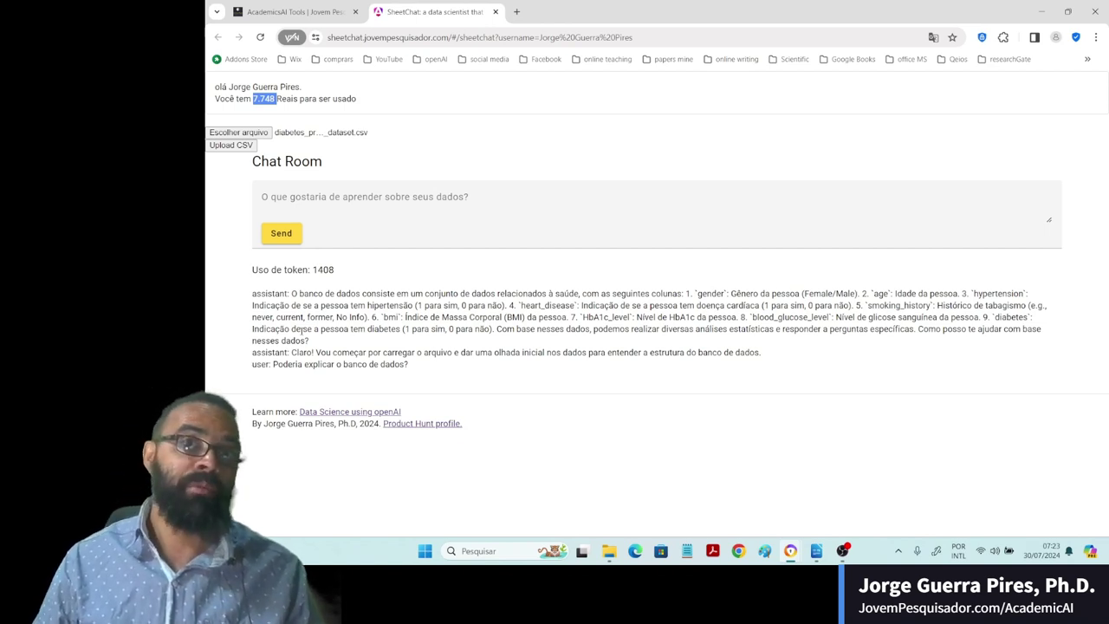
click(470, 211)
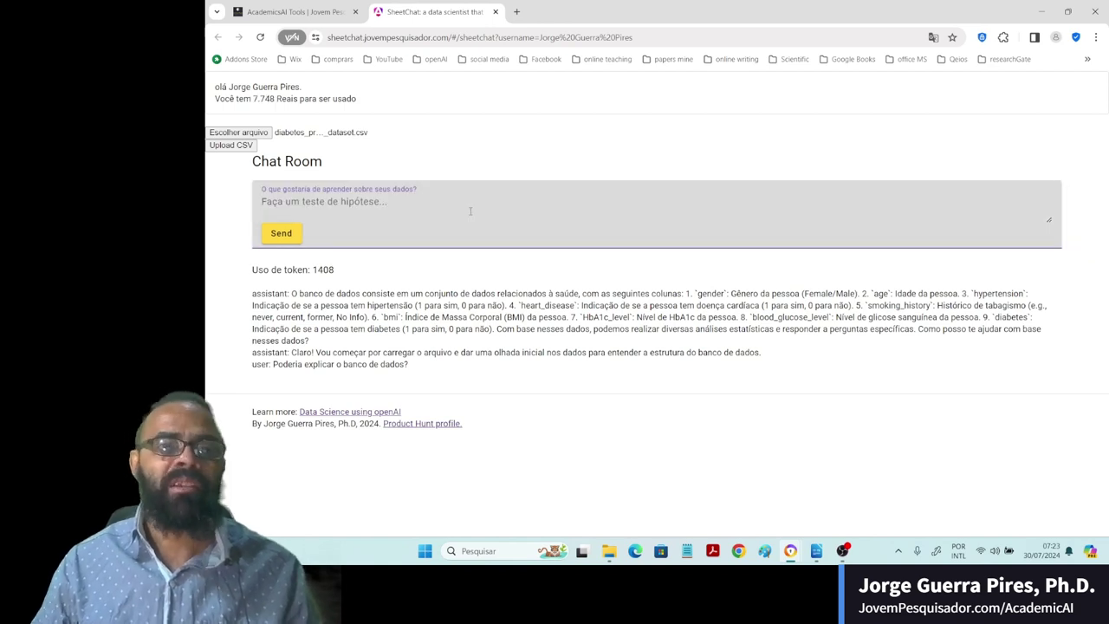